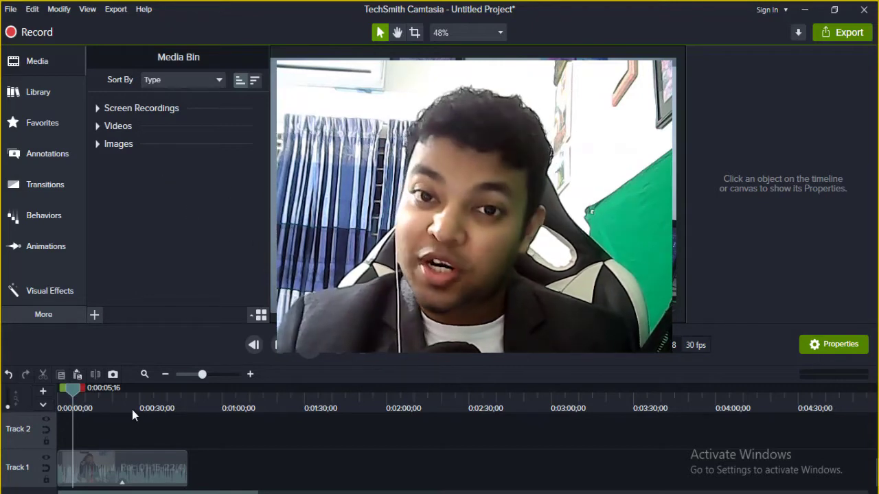
Apply the Clip Speed audio effect to the camera clip on Track 1 and open that effect's settings
left_click(146, 474)
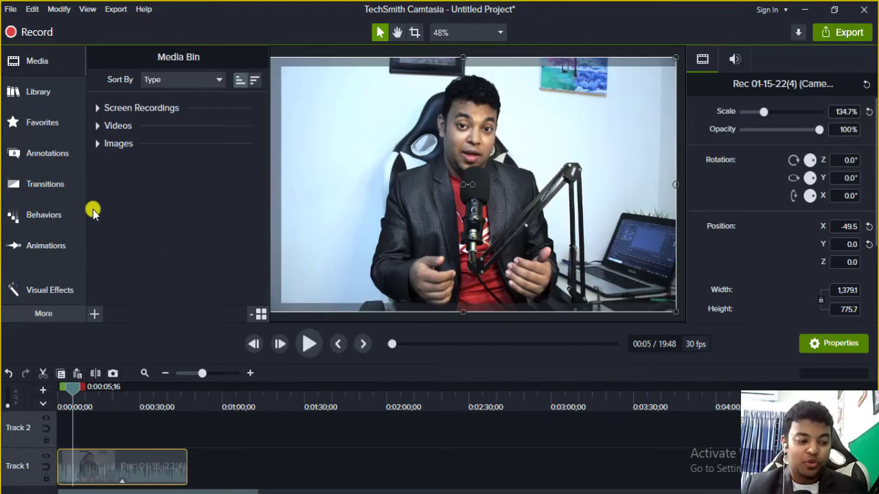
left_click(49, 313)
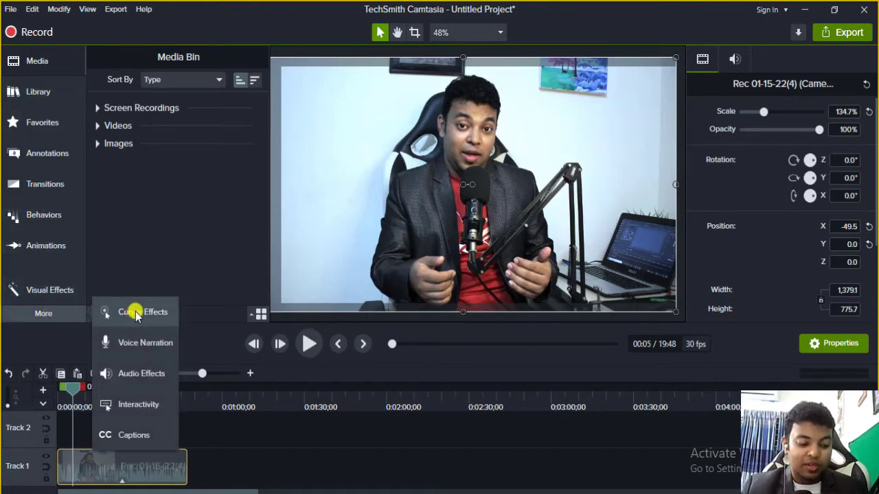
left_click(143, 376)
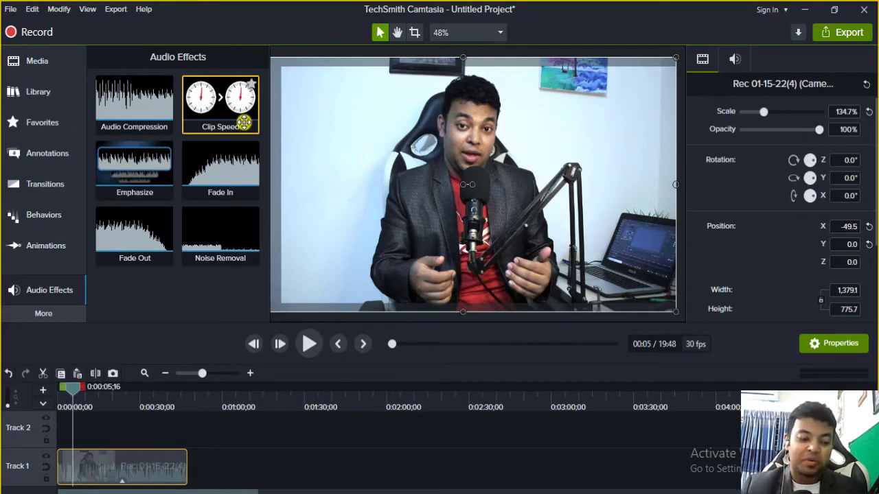
left_click_drag(244, 122, 106, 469)
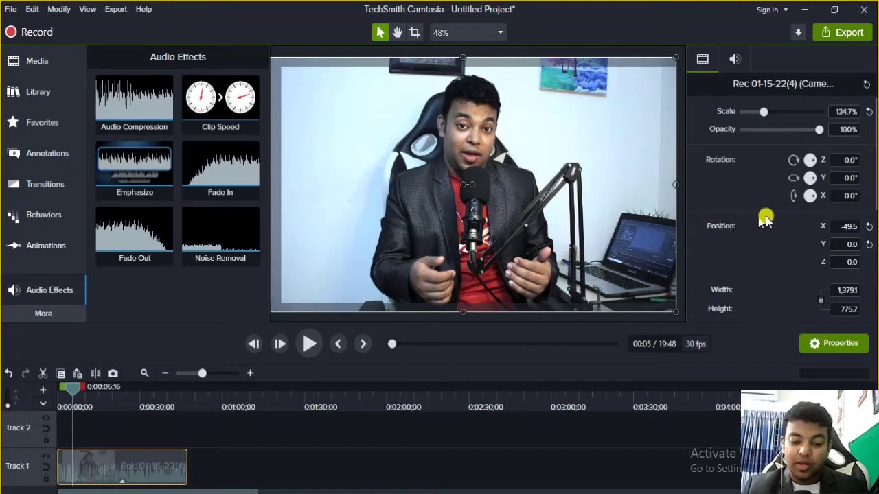
scroll(829, 177, "down", 5)
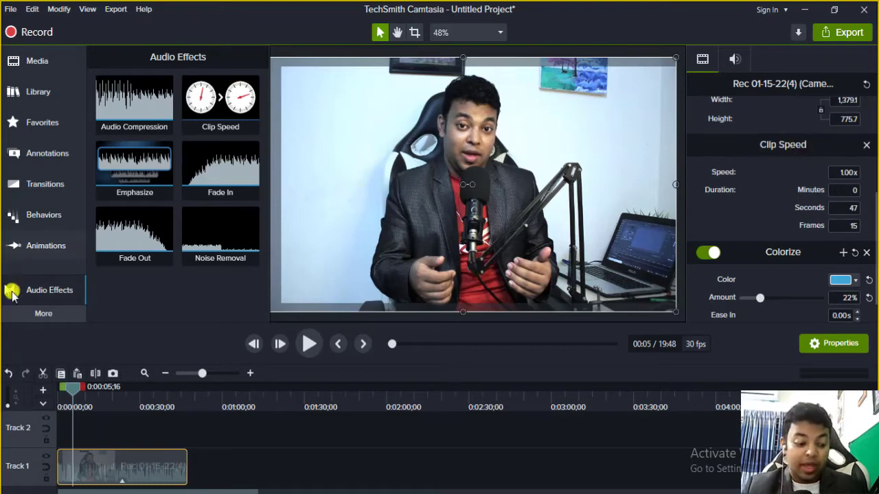
scroll(780, 161, "up", 3)
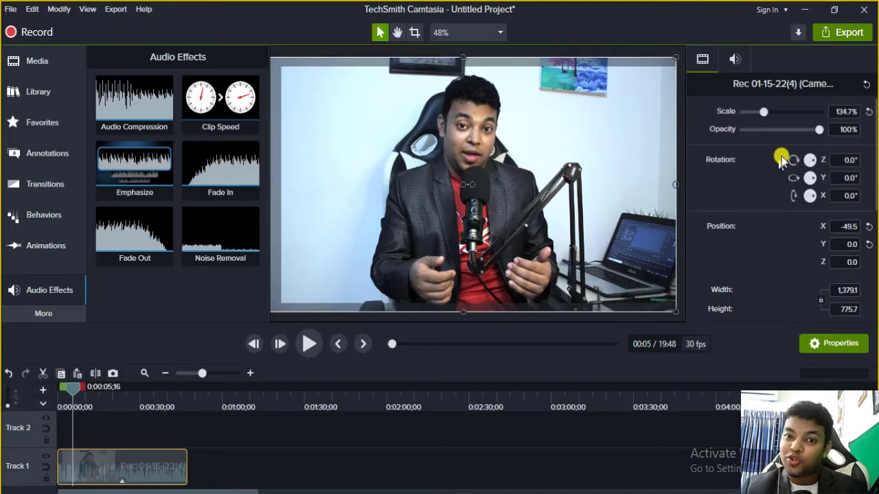
left_click(121, 485)
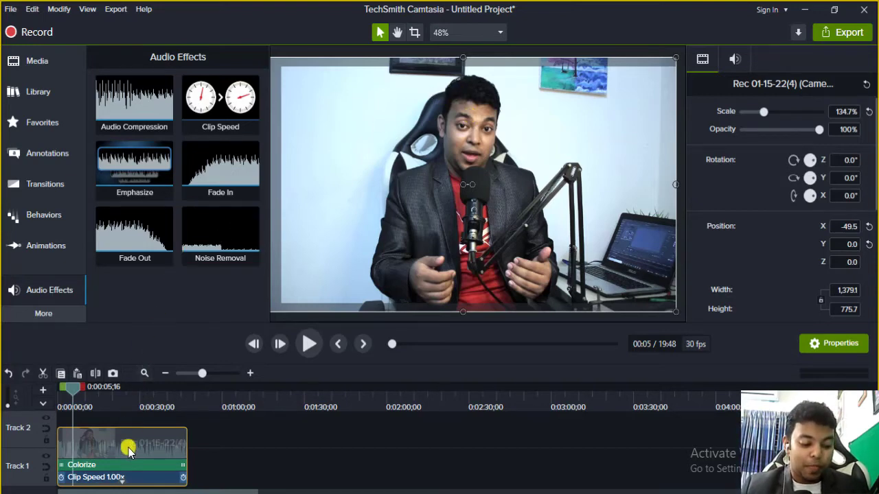
left_click(97, 476)
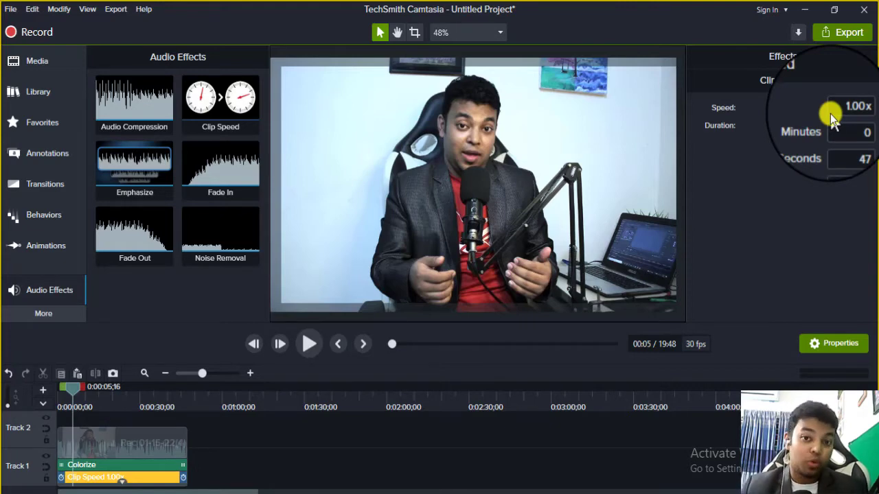
Play a few seconds of the clip at normal speed and bring the playhead back near the start
left_click(302, 347)
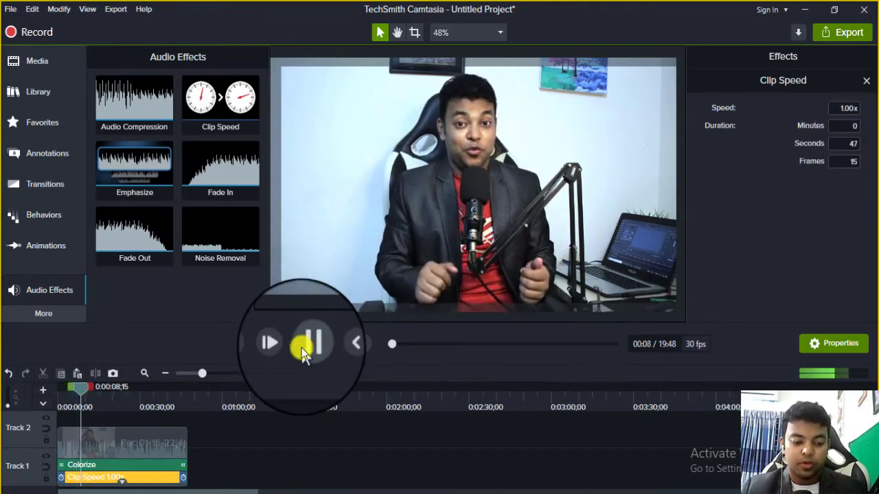
left_click(301, 348)
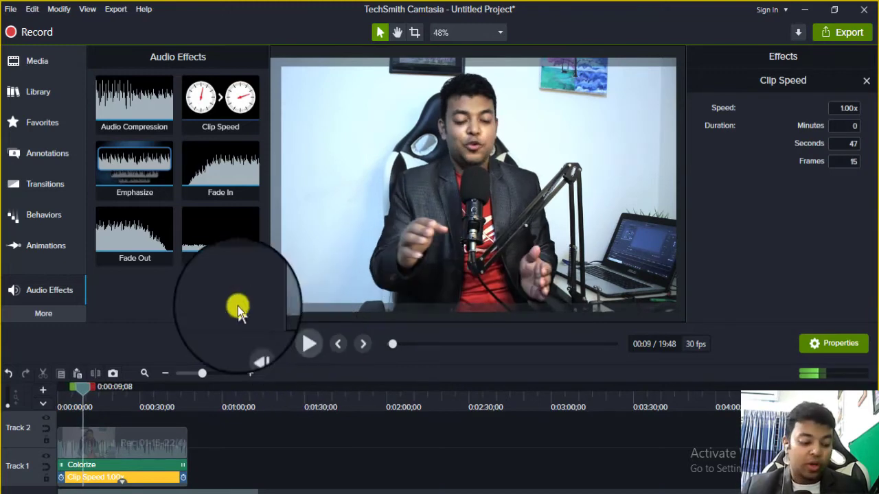
left_click_drag(86, 390, 68, 397)
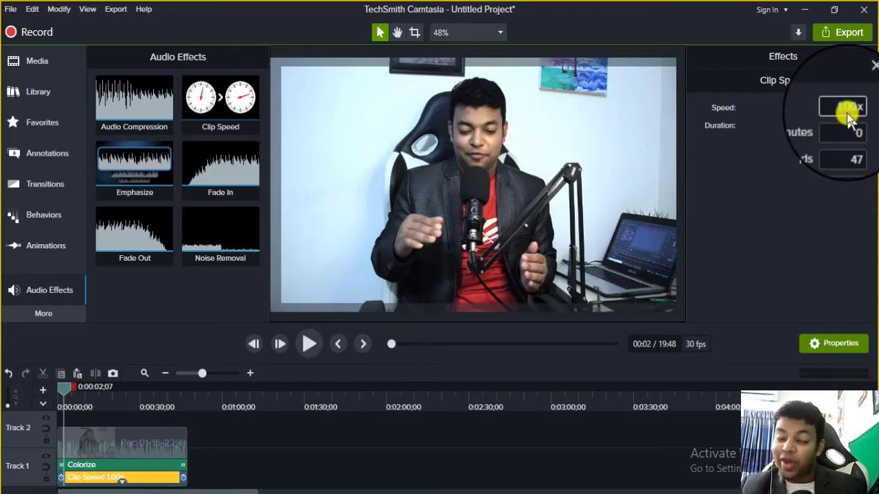
Set the speed of the Track 1 clip to 2.00x
left_click(846, 109)
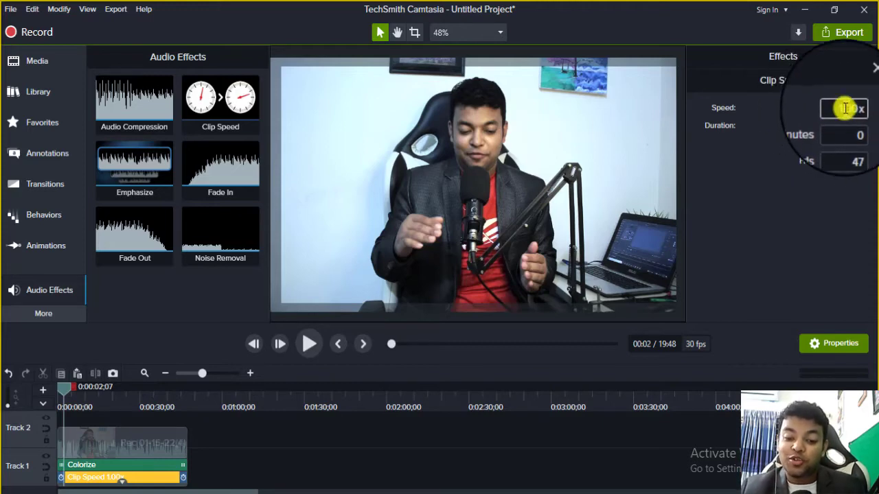
type("1200")
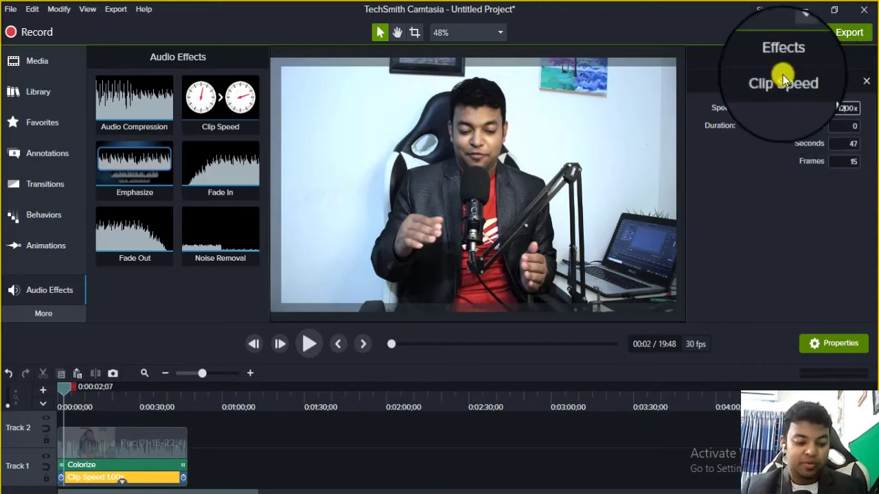
key("Return")
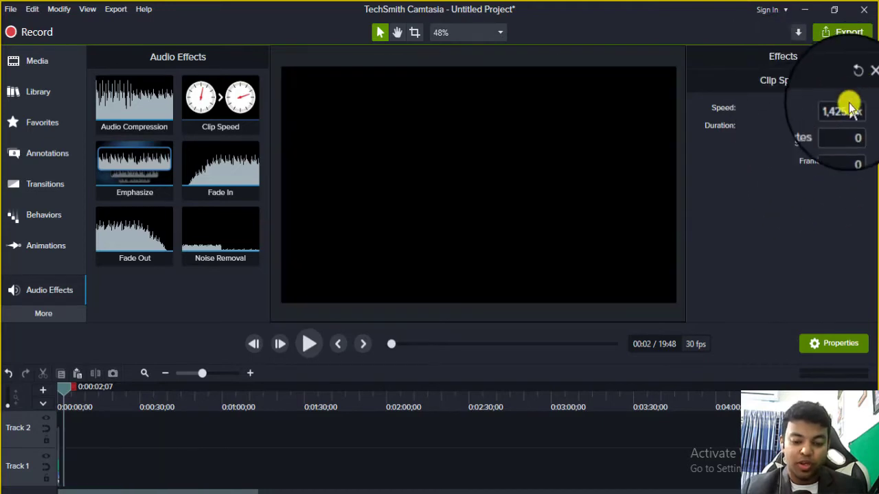
left_click(848, 112)
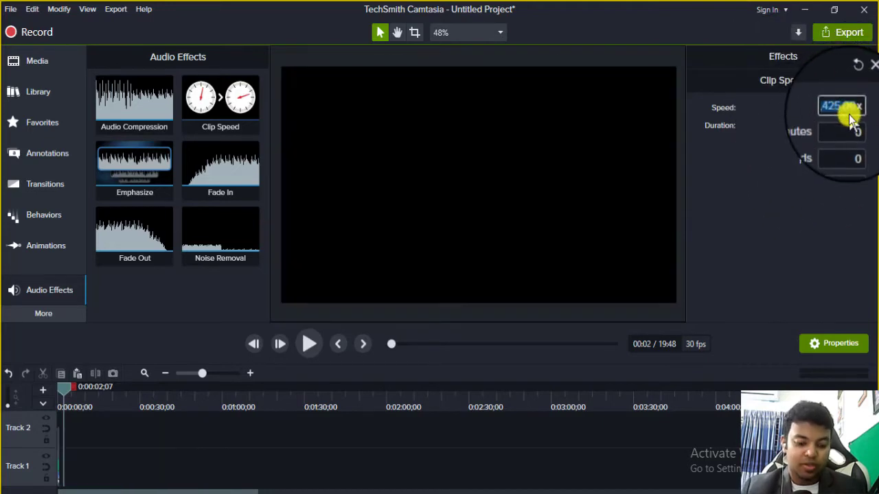
key("BackSpace")
type("2")
key("Return")
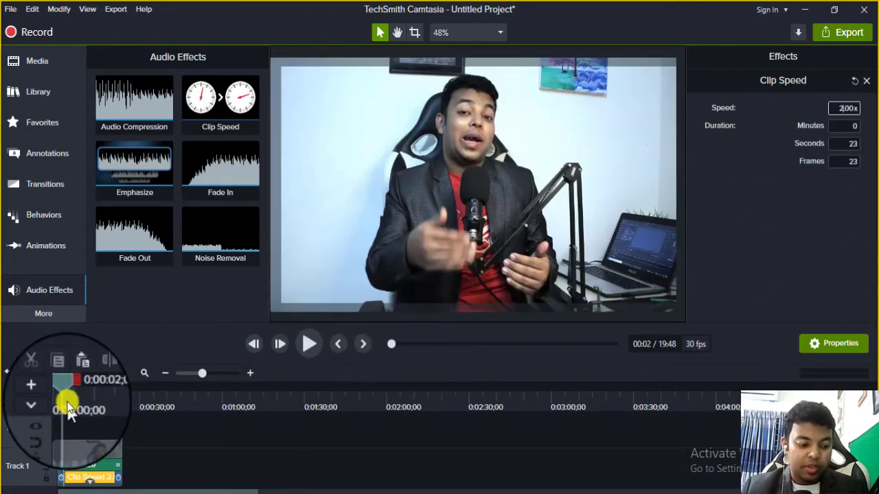
Preview the opening seconds of the clip at double speed and return the playhead to the beginning
left_click_drag(63, 390, 60, 390)
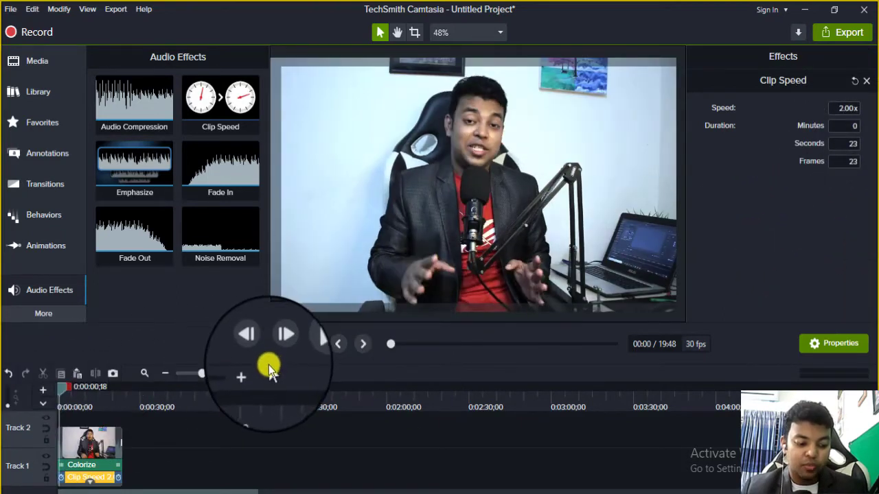
left_click(320, 346)
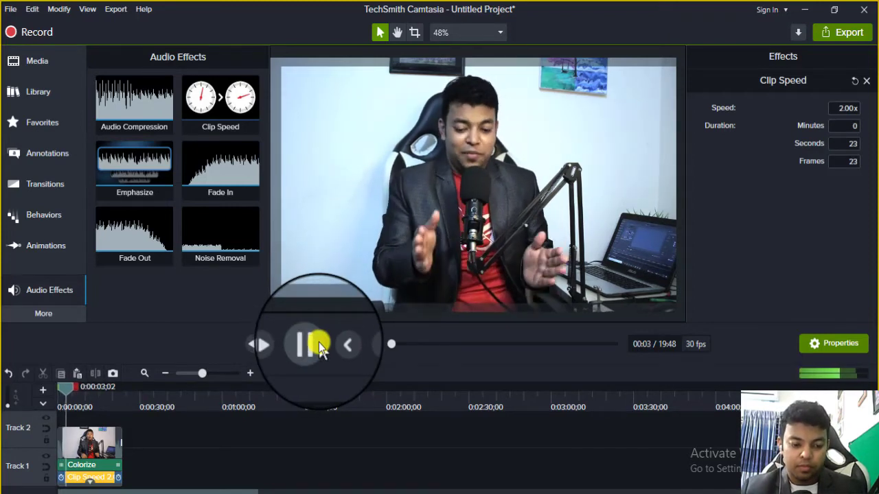
left_click(320, 347)
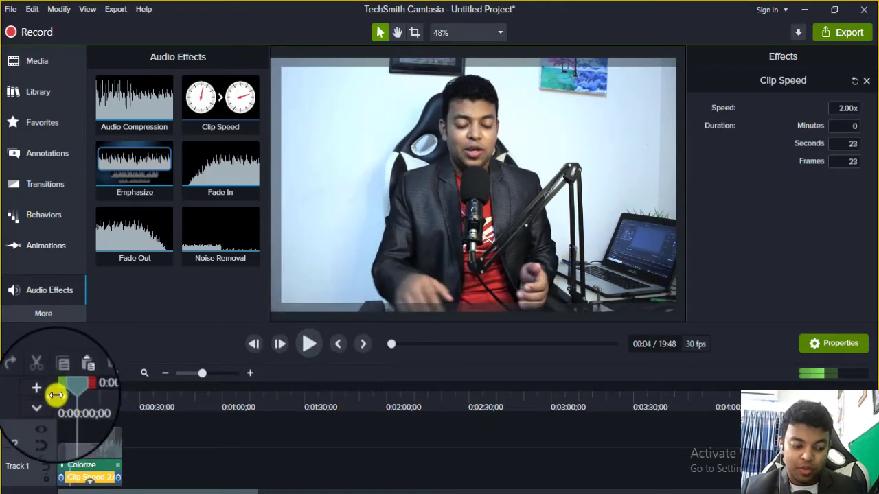
left_click(59, 397)
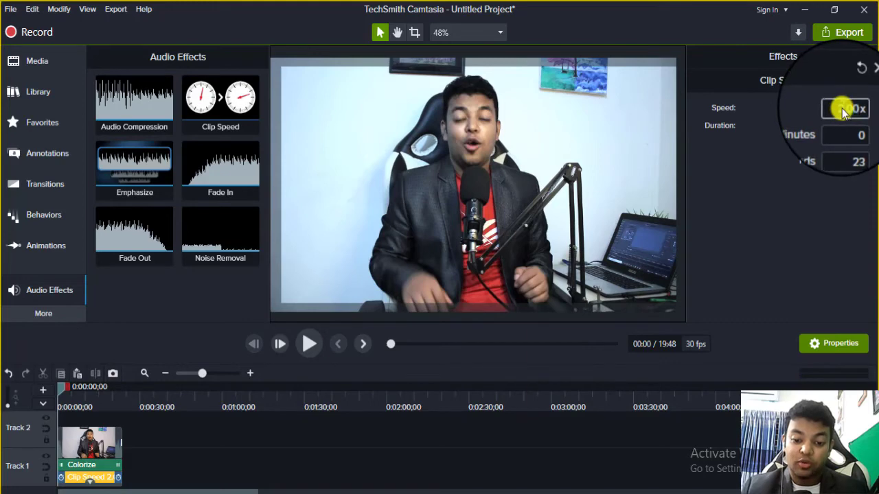
Set the clip speed to 3.00x, preview a few seconds and return the playhead to the beginning
type("3")
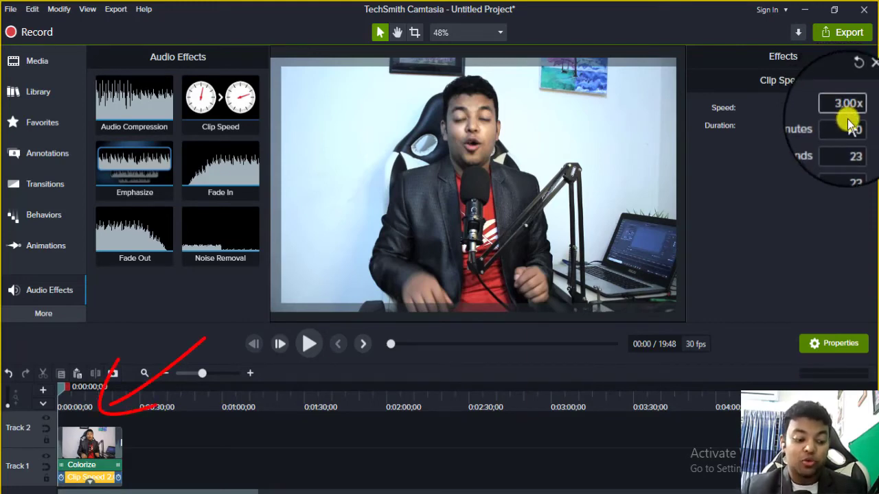
key("Return")
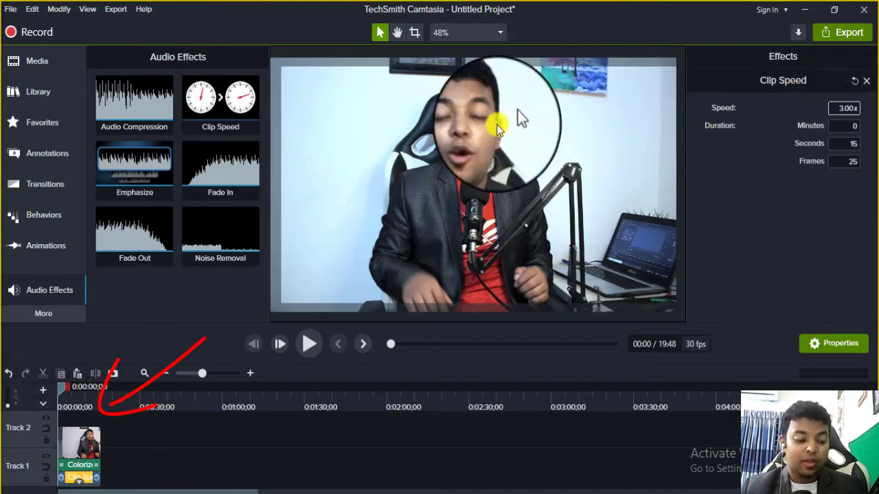
left_click(304, 341)
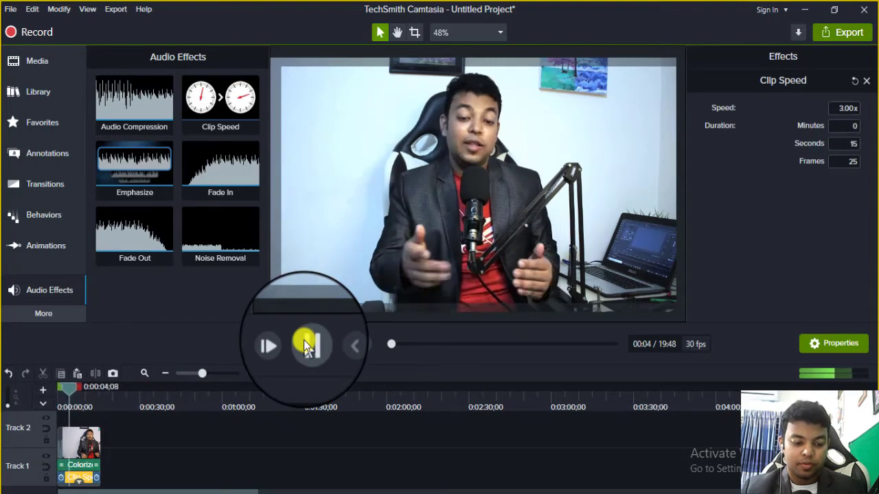
left_click(303, 341)
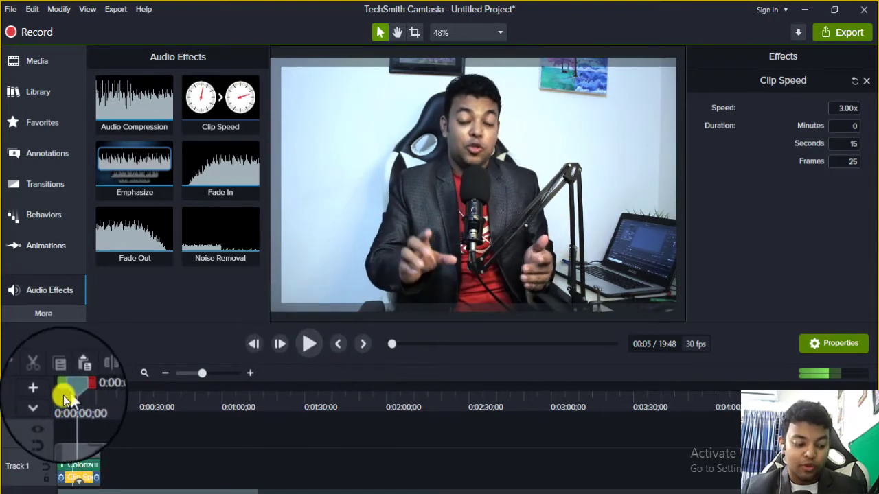
left_click_drag(75, 410, 50, 402)
Set the clip speed to 5.00x and preview the first seconds of playback
left_click(841, 107)
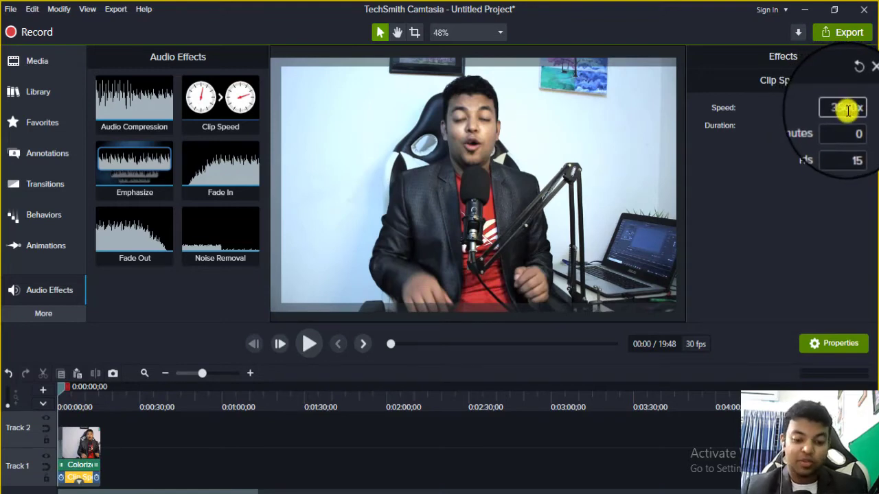
key("BackSpace")
key("BackSpace")
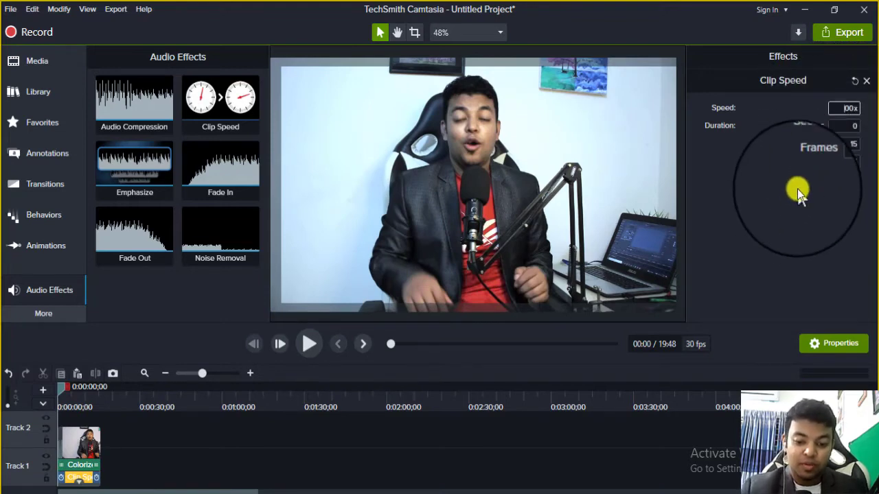
type("5")
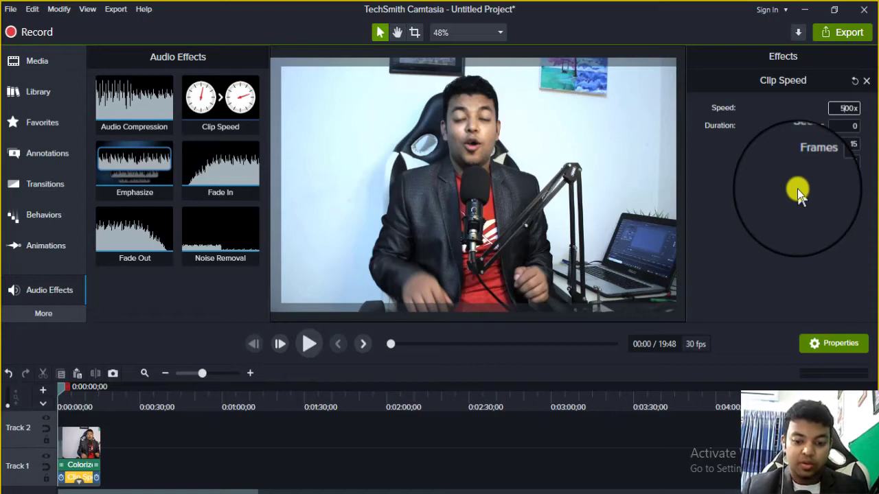
key("Delete")
key("Delete")
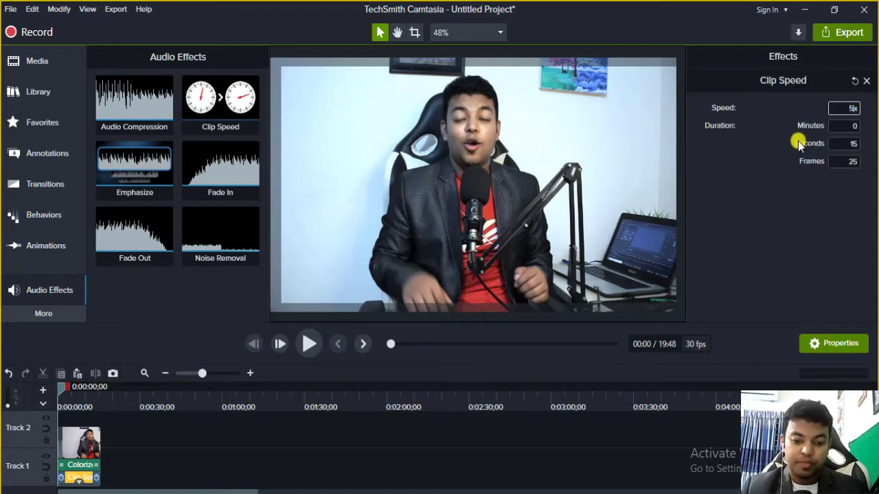
key("Return")
left_click(308, 346)
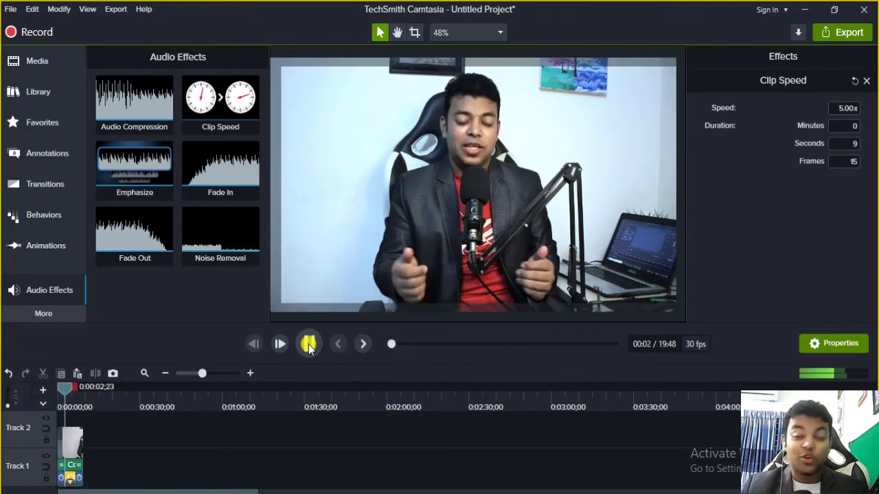
left_click(309, 345)
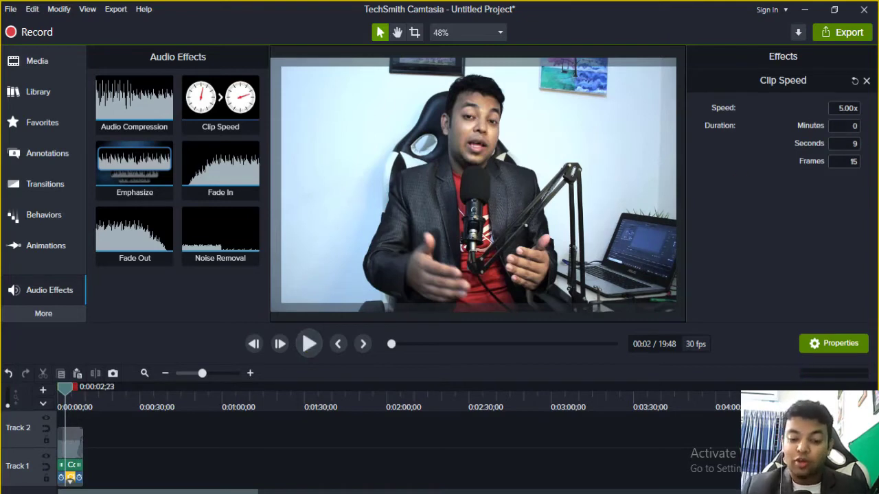
Restore the clip to normal playback by setting its speed to 1.00x
left_click(849, 110)
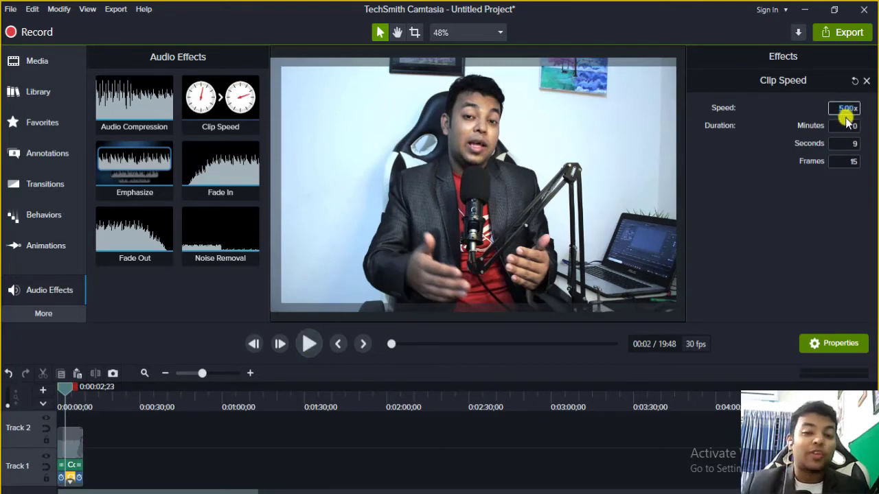
type("1x")
key("Return")
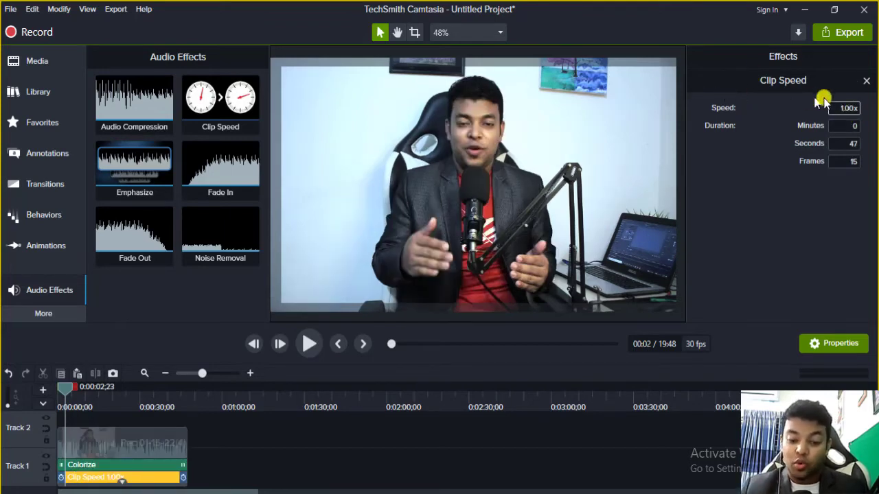
Slow the Track 1 clip down by setting its speed to 0.50x
left_click(849, 108)
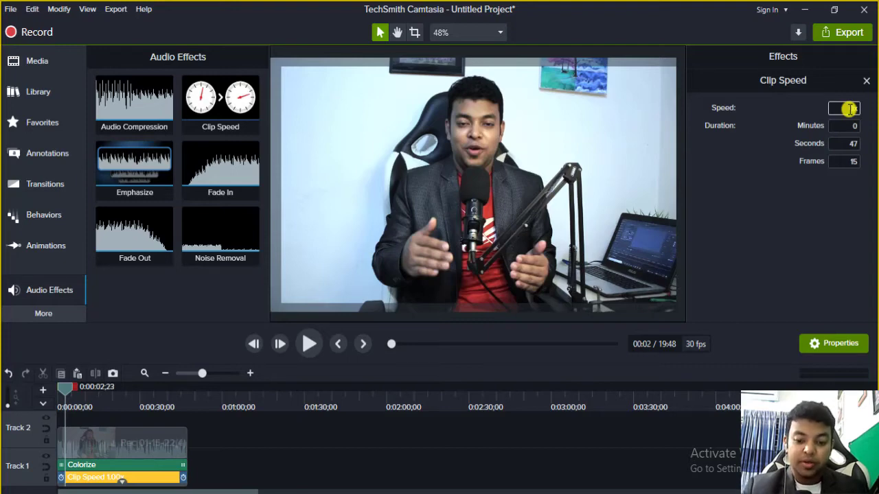
type("0")
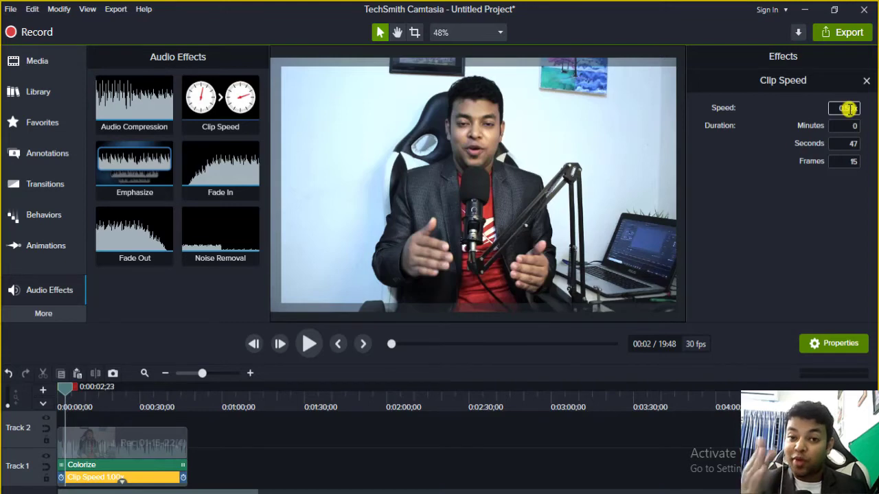
key("Return")
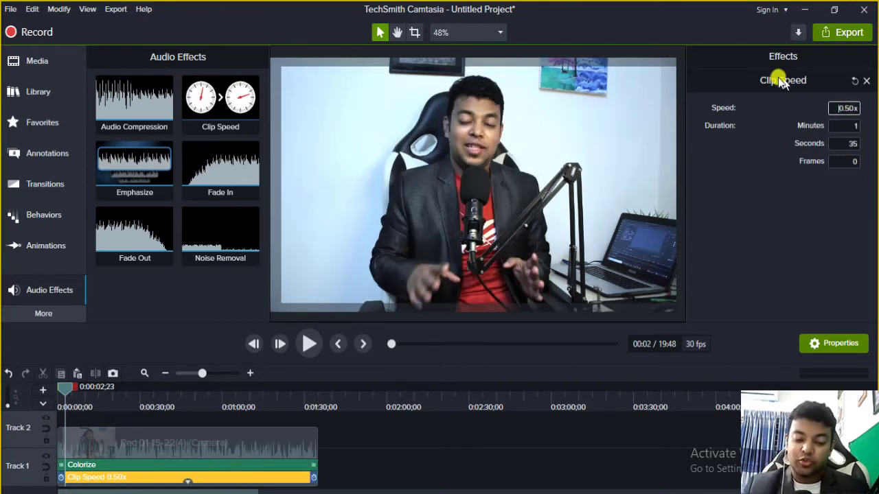
Select the Track 1 clip and preview several seconds of it at the slowed speed
left_click(382, 447)
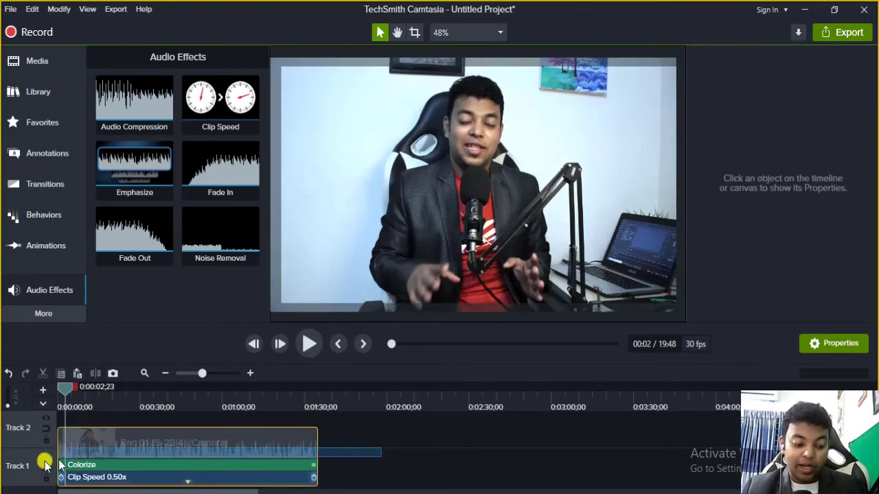
left_click(129, 455)
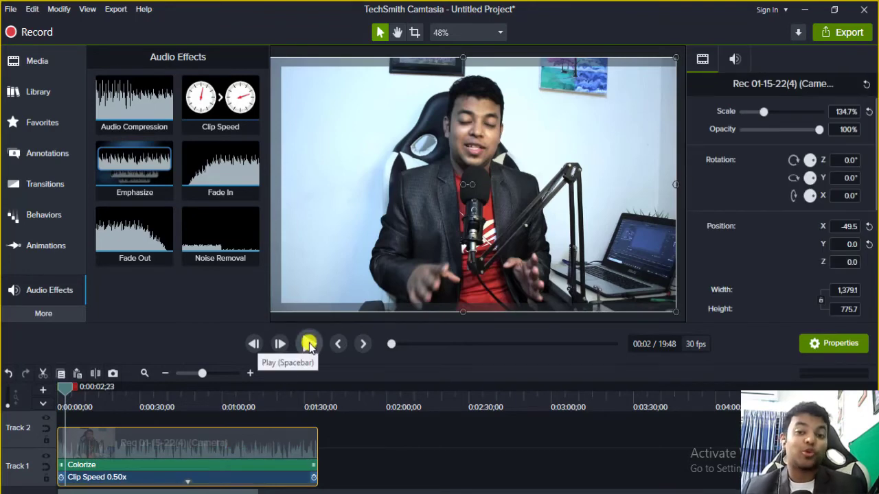
left_click(312, 343)
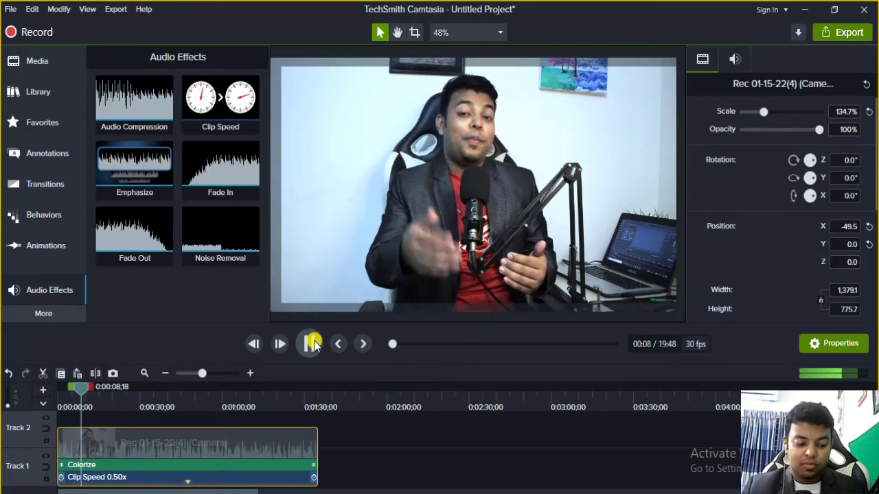
left_click(311, 344)
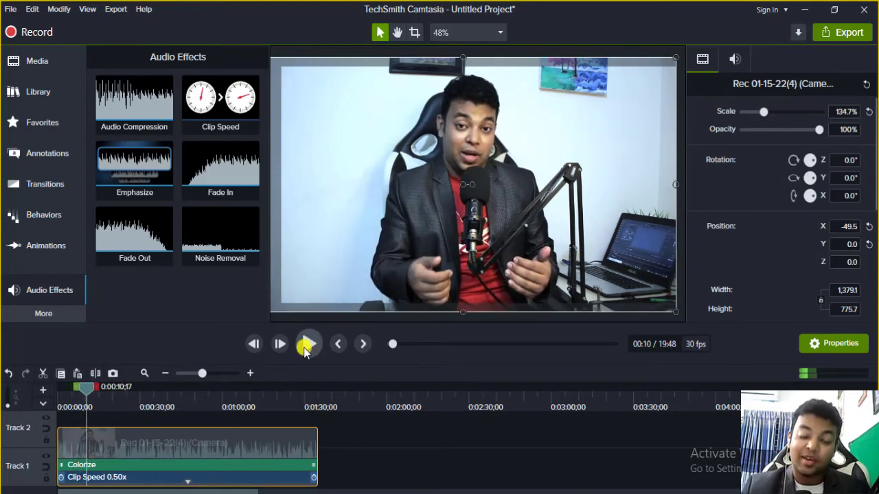
Set the Track 1 clip's Clip Speed effect to 0.75x
left_click(206, 476)
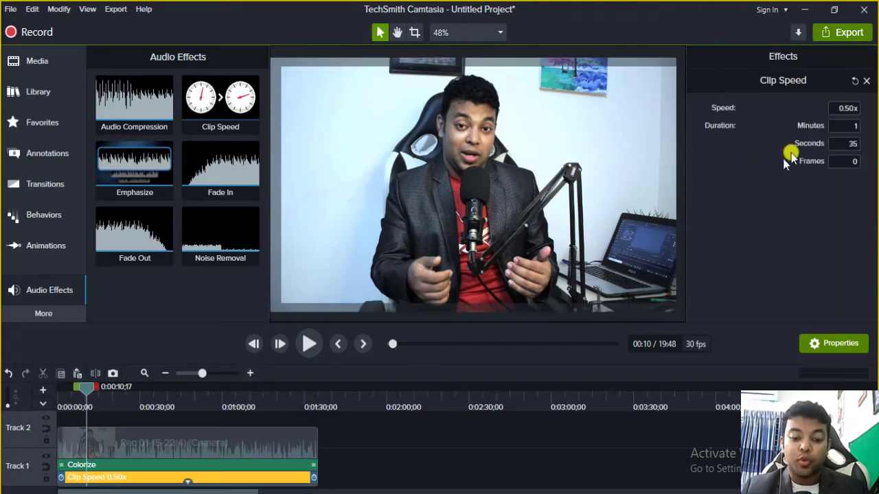
left_click(845, 109)
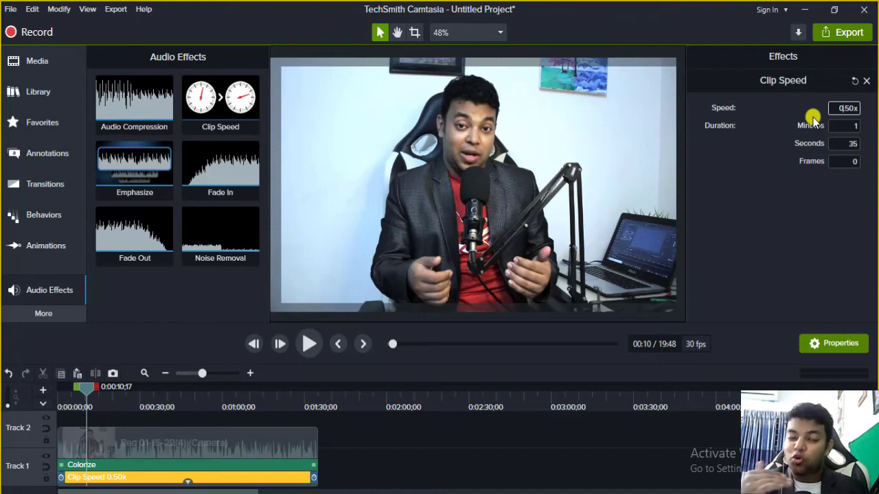
double_click(849, 109)
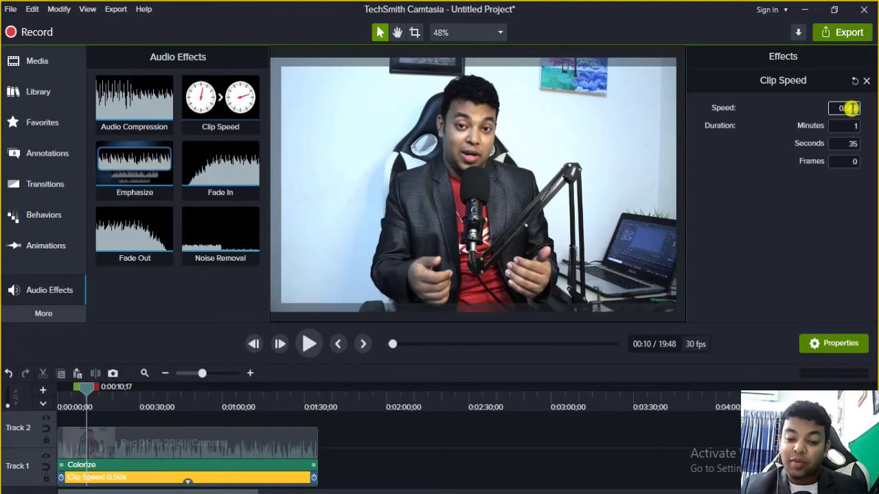
left_click(851, 107)
type("0.75")
key("Return")
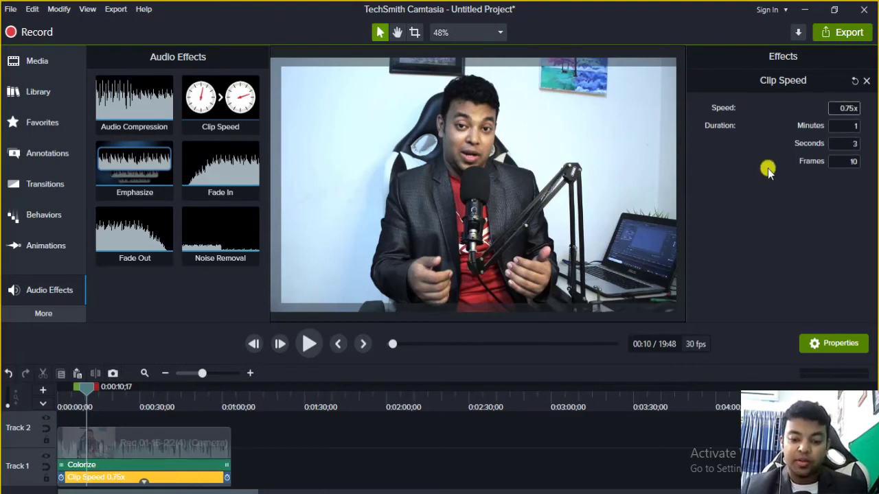
Preview a few seconds of the clip at 0.75x and return the playhead to about 2 seconds
left_click(307, 344)
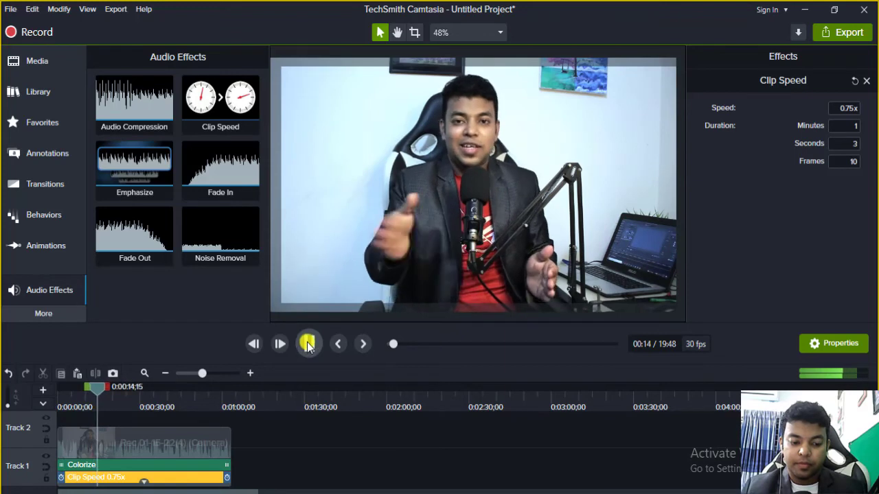
left_click(307, 345)
left_click_drag(98, 388, 67, 393)
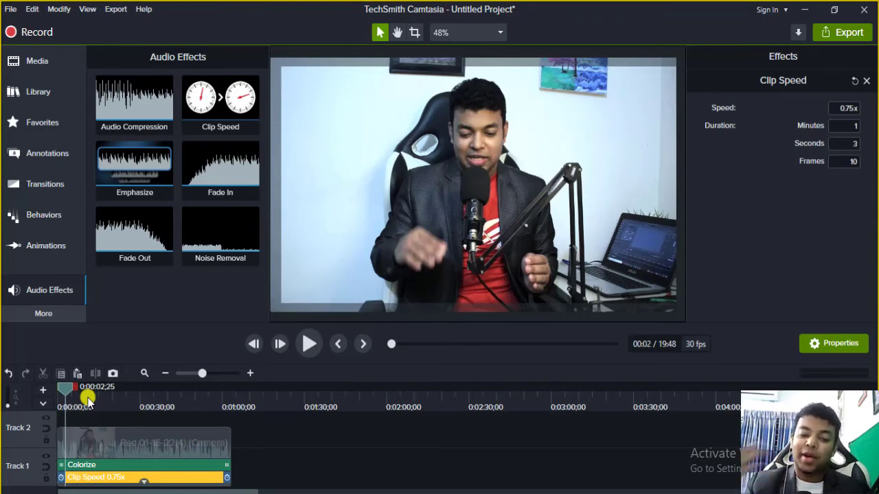
Slow the clip further by setting its speed to 0.20x and preview several seconds of playback
left_click(842, 110)
left_click(841, 109)
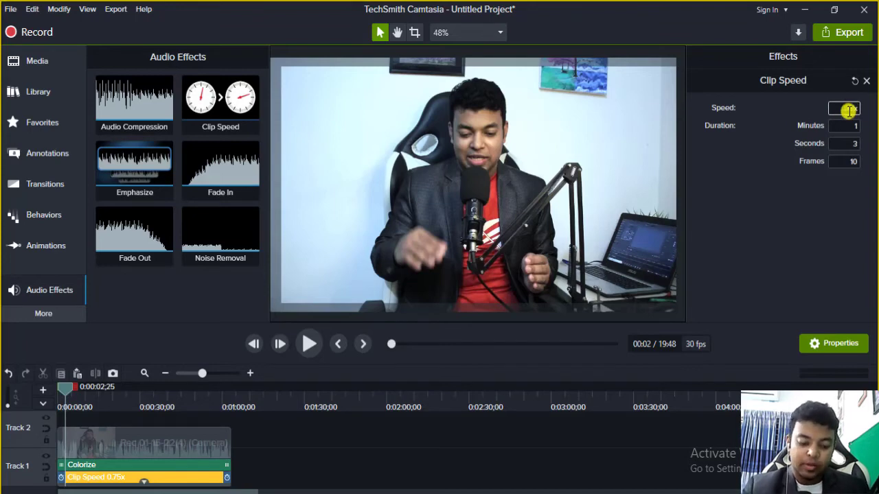
type("0.2")
key("Return")
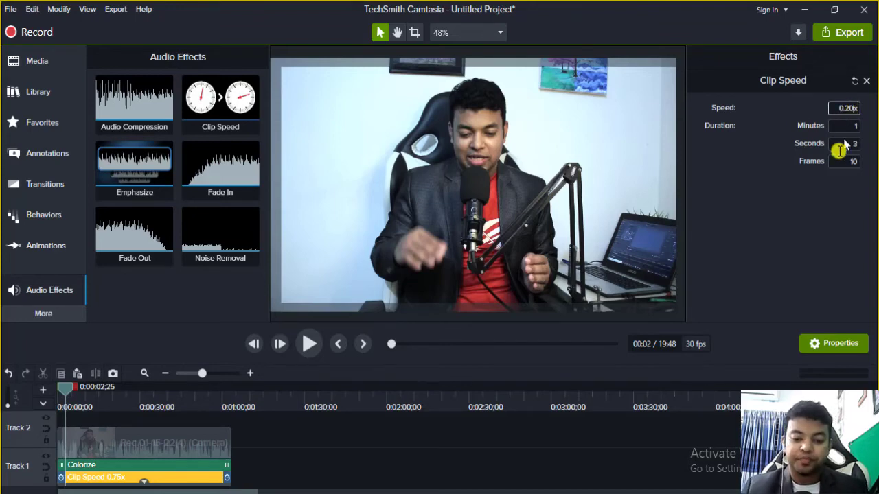
left_click(308, 345)
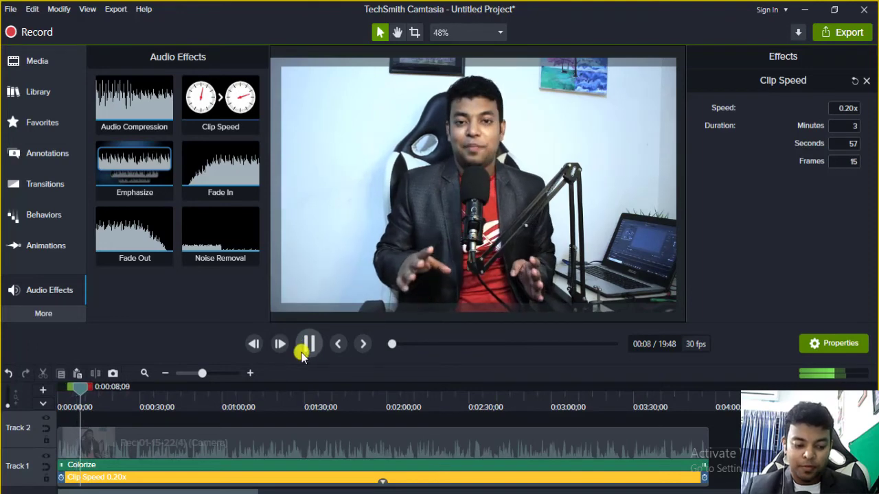
left_click(307, 345)
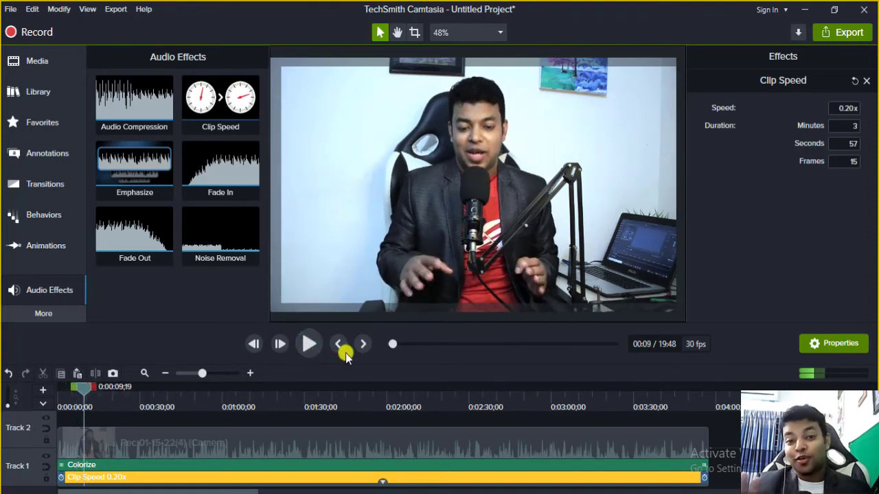